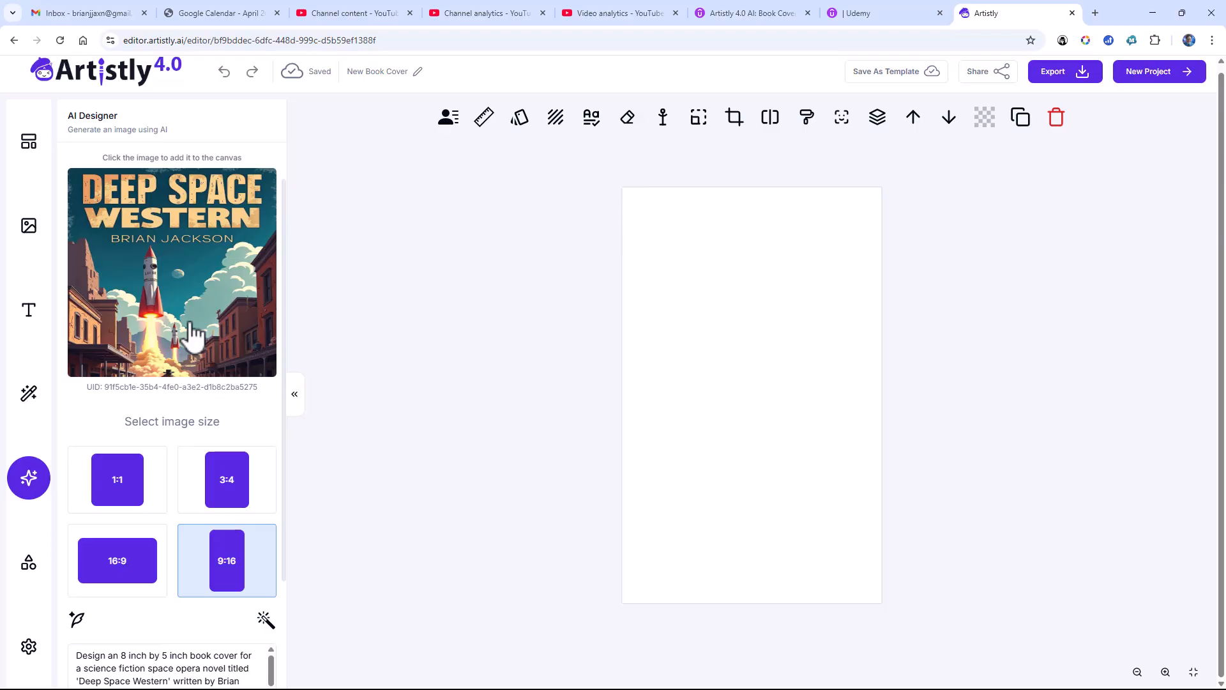
Step: Place the generated Deep Space Western cover on the canvas and copy its full image prompt
click(192, 334)
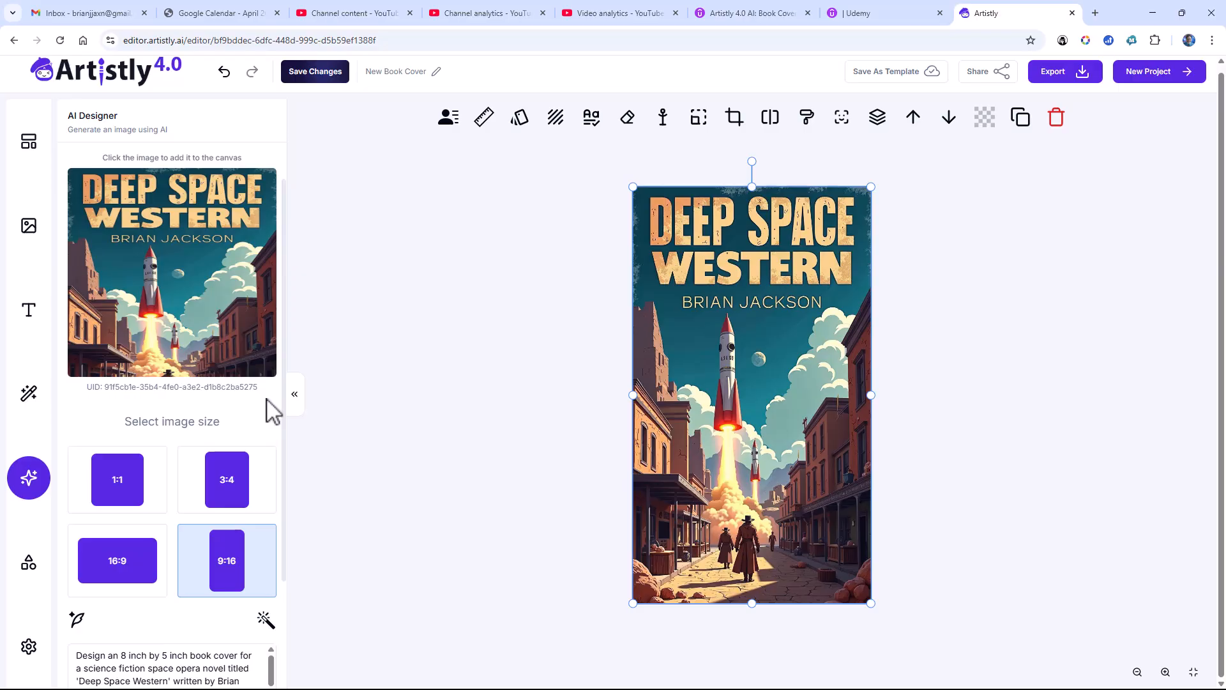
scroll(272, 411, down, 2)
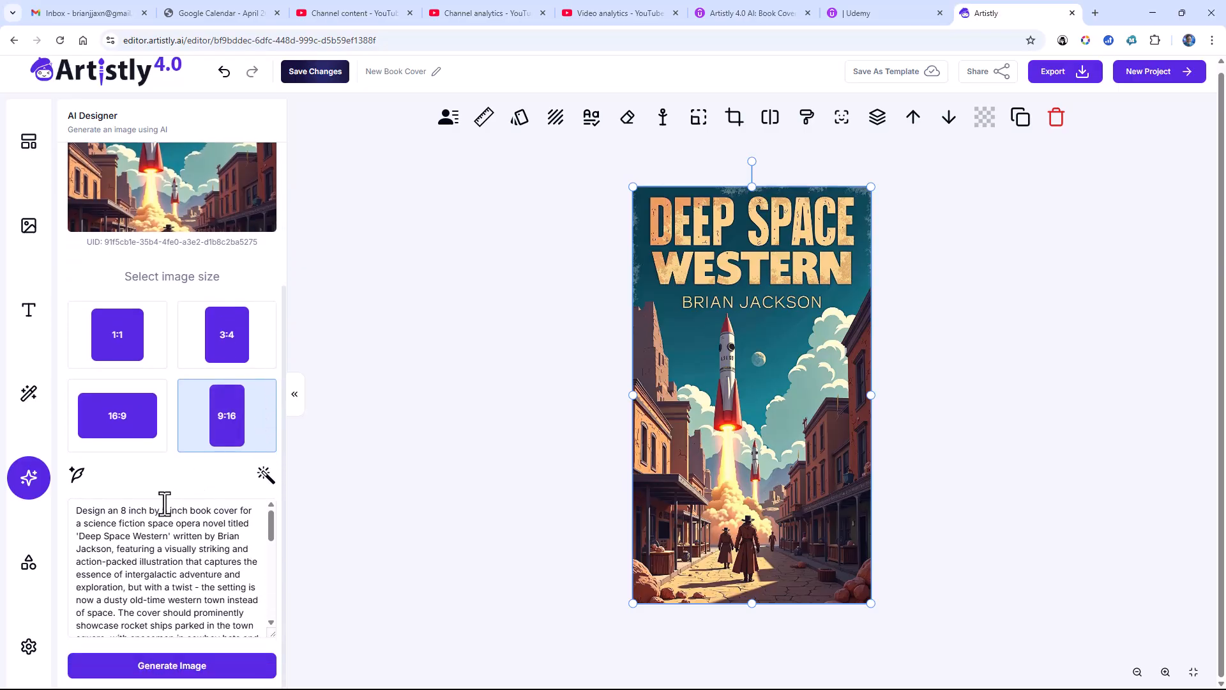
click(156, 513)
key(ctrl+a)
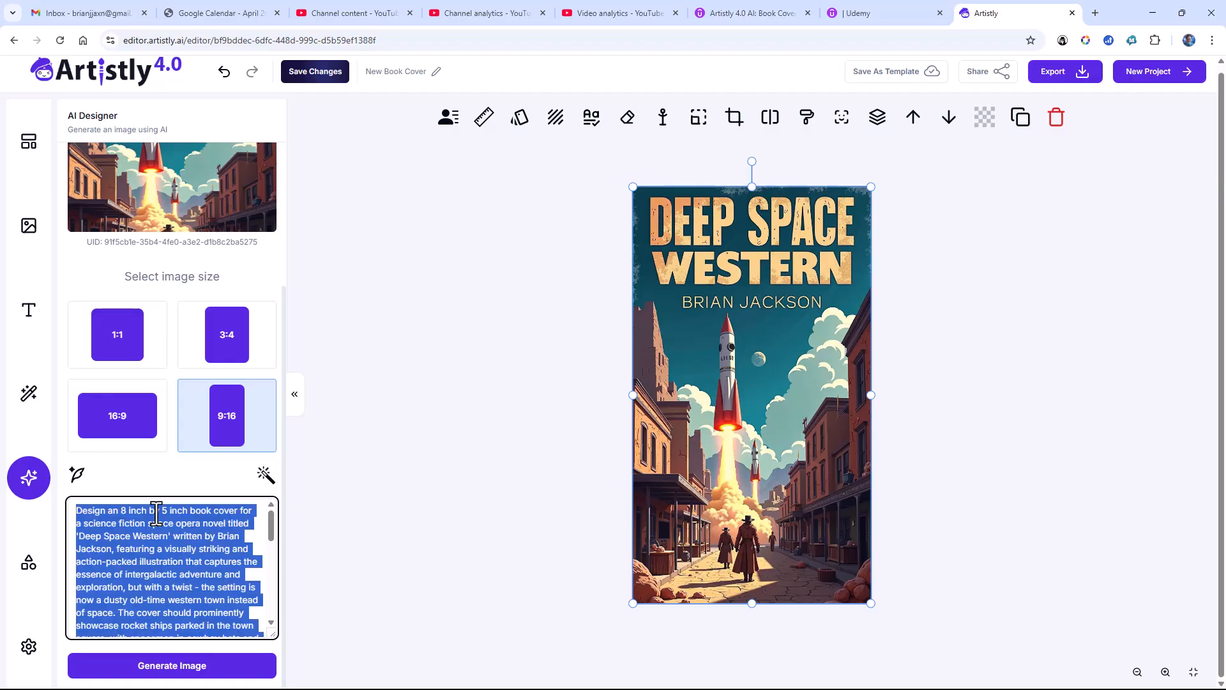
right_click(156, 513)
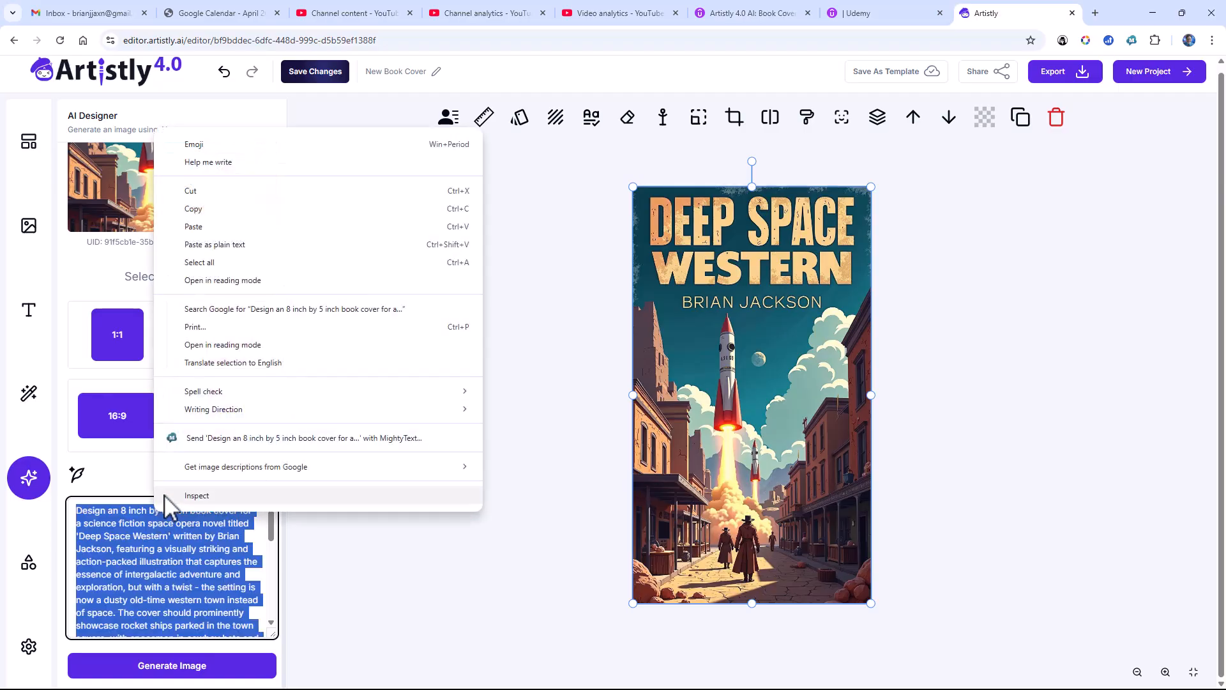
click(193, 208)
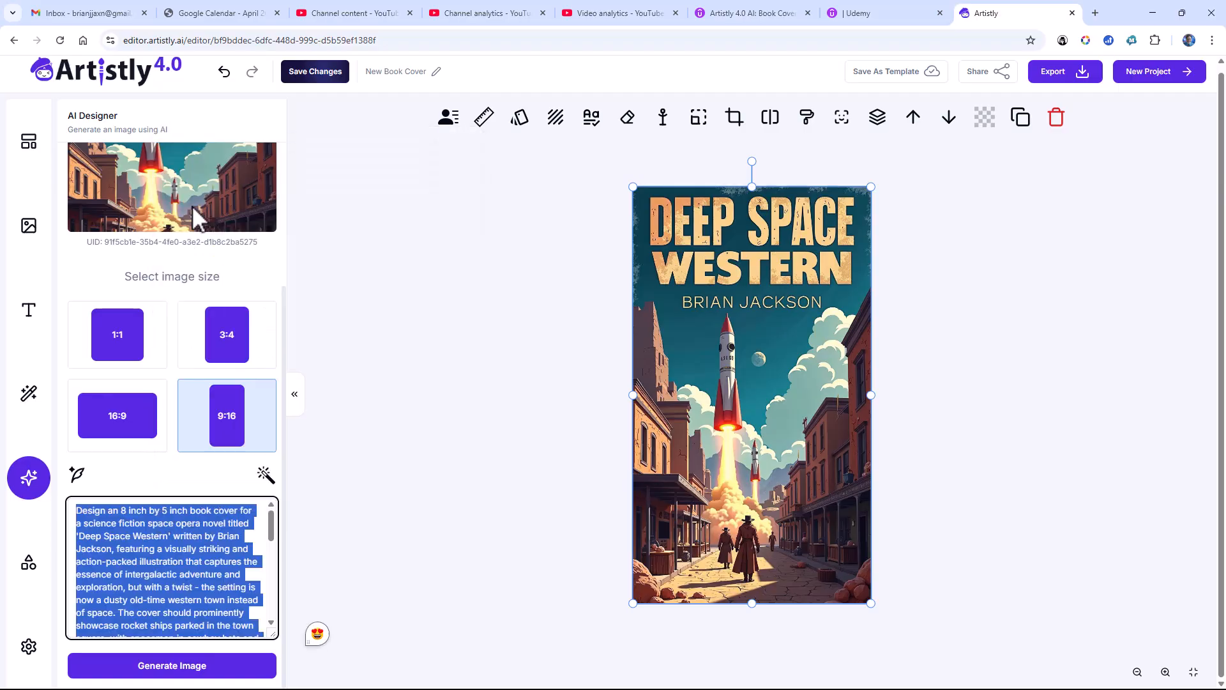
Step: Save the current cover and create a new project named "New New Book Cover" with a custom size of 1500 x 2400
click(297, 71)
click(297, 71)
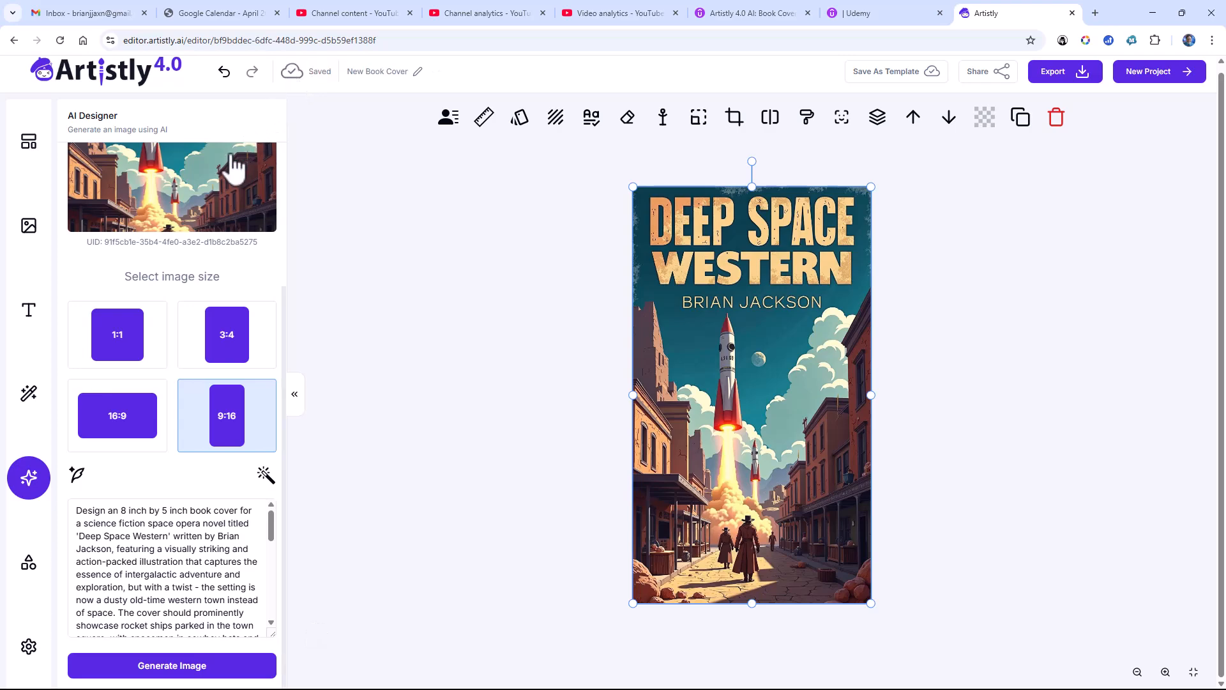
click(1161, 82)
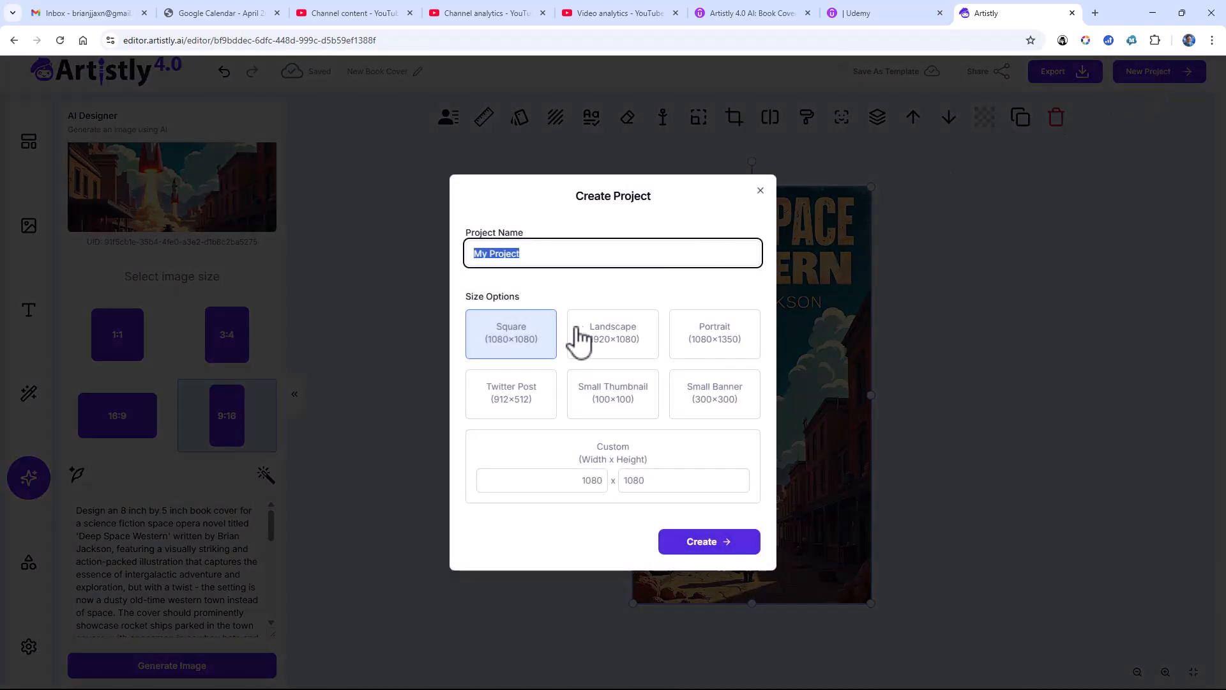
text(New New Book Cover)
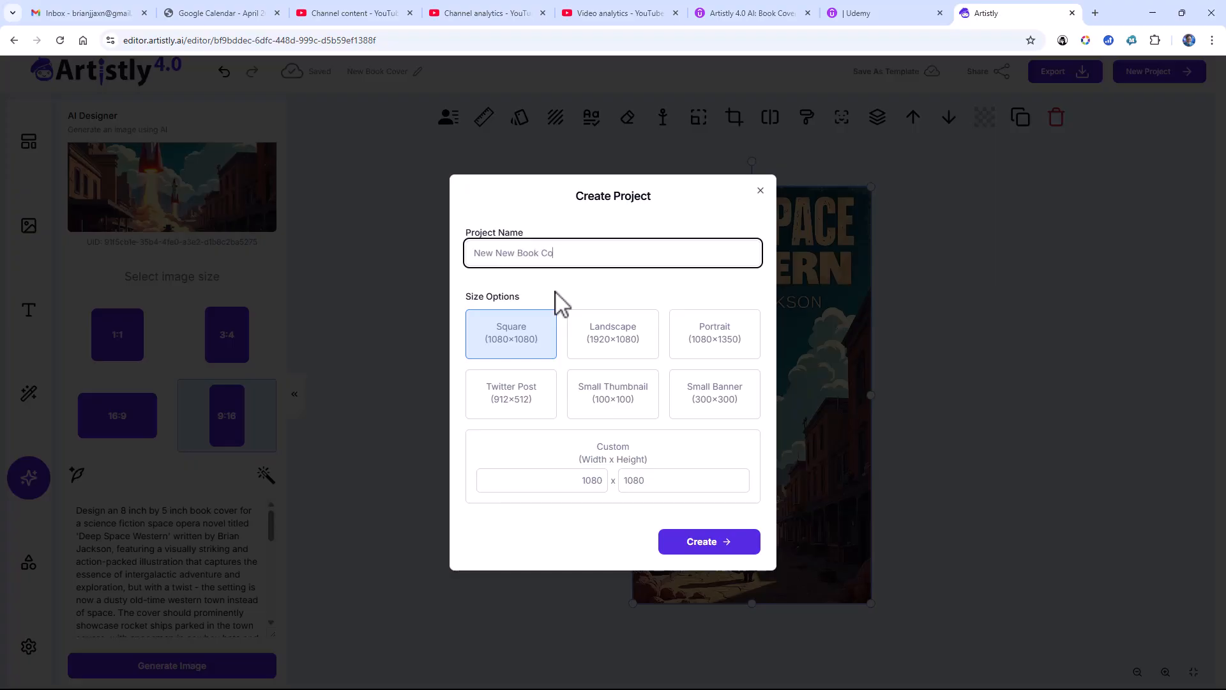
double_click(598, 480)
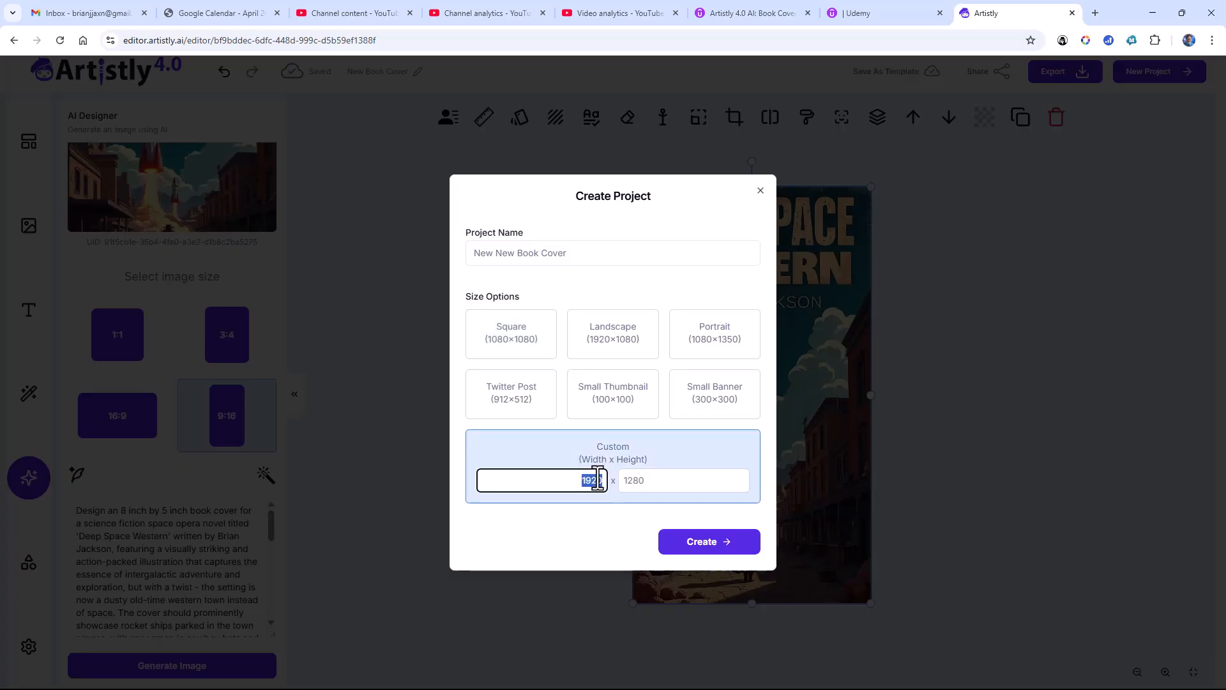
text(1500)
key(Tab)
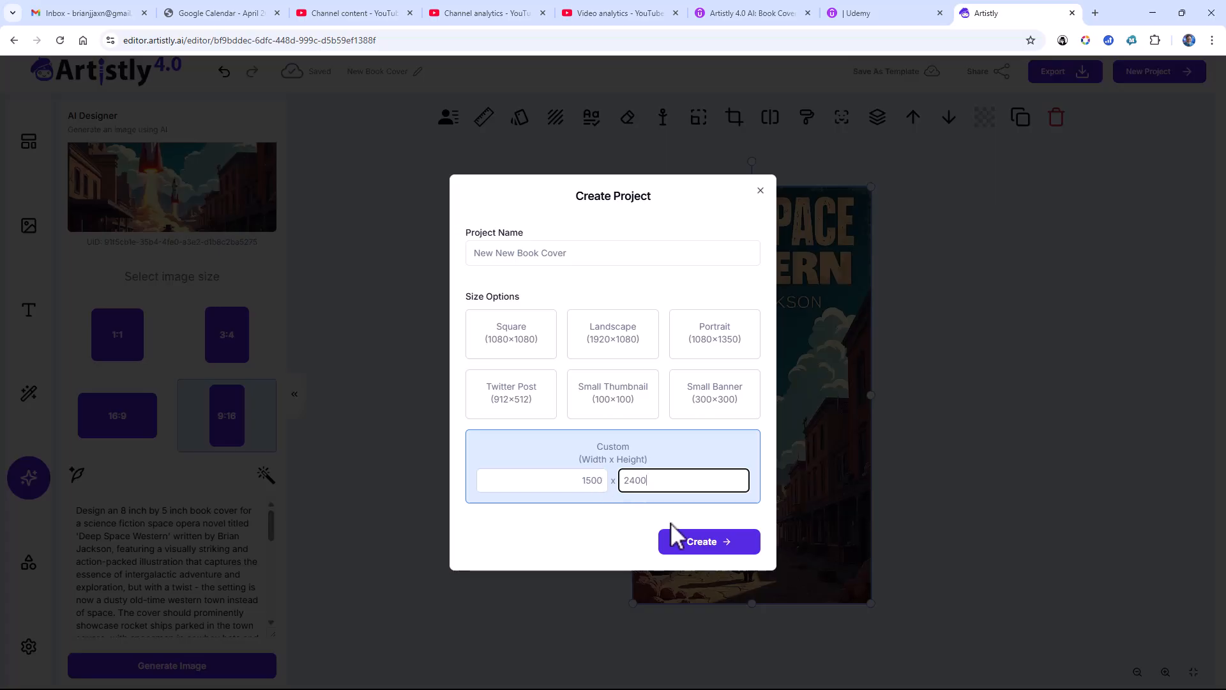
click(682, 542)
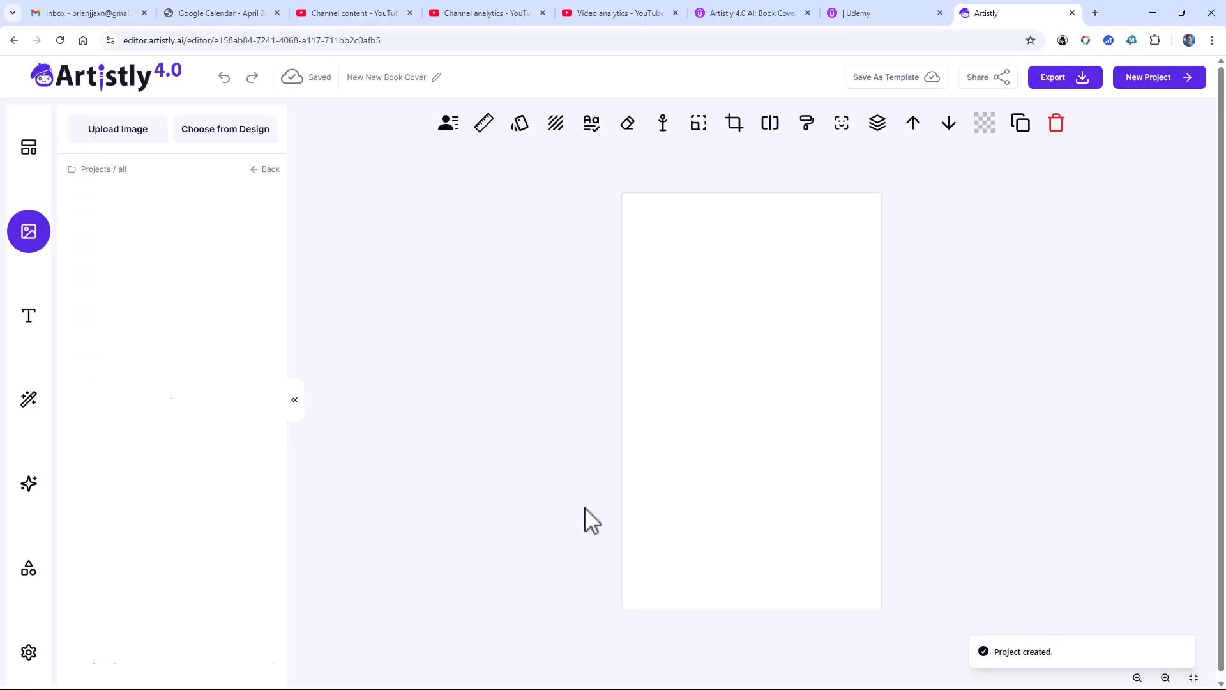
Step: Generate a 1:1 image in the AI Designer from the copied book cover prompt and add it to the canvas
click(29, 399)
click(32, 491)
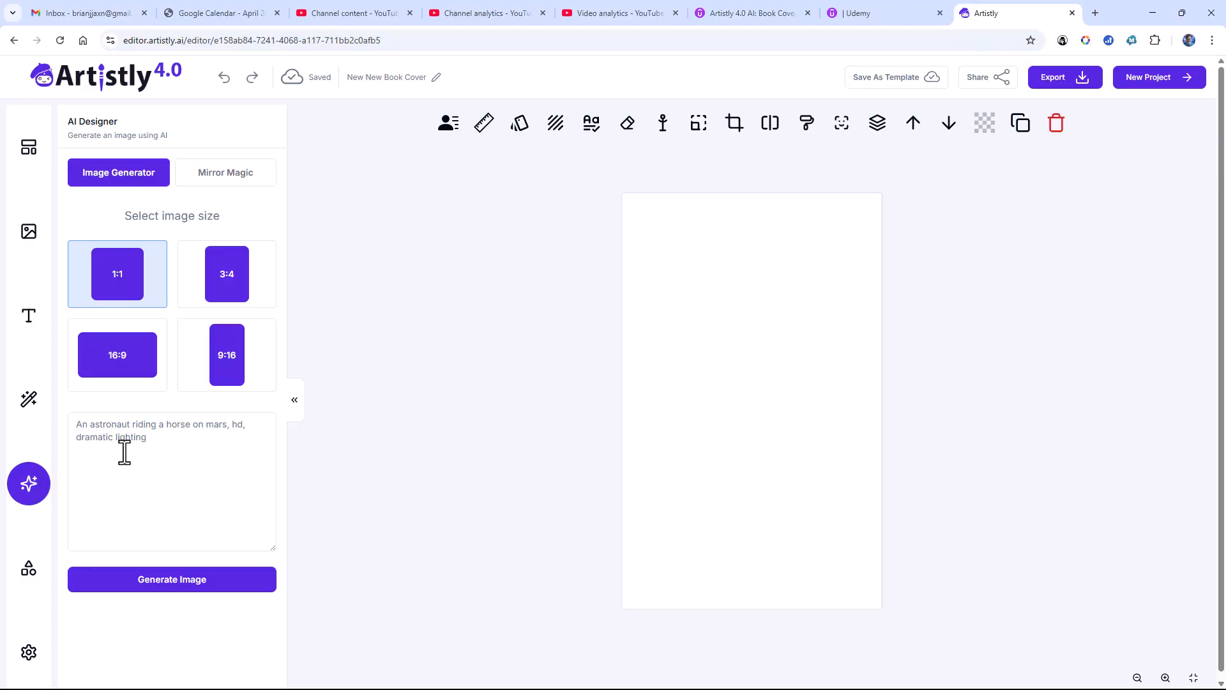
click(136, 424)
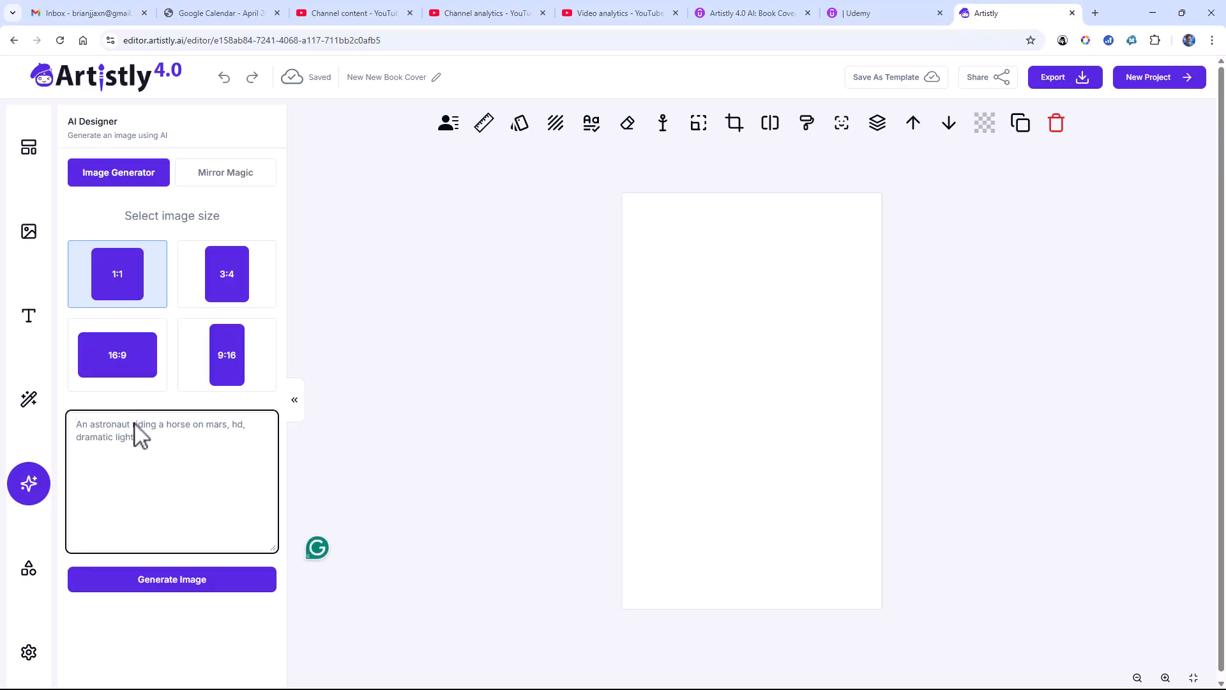
right_click(136, 435)
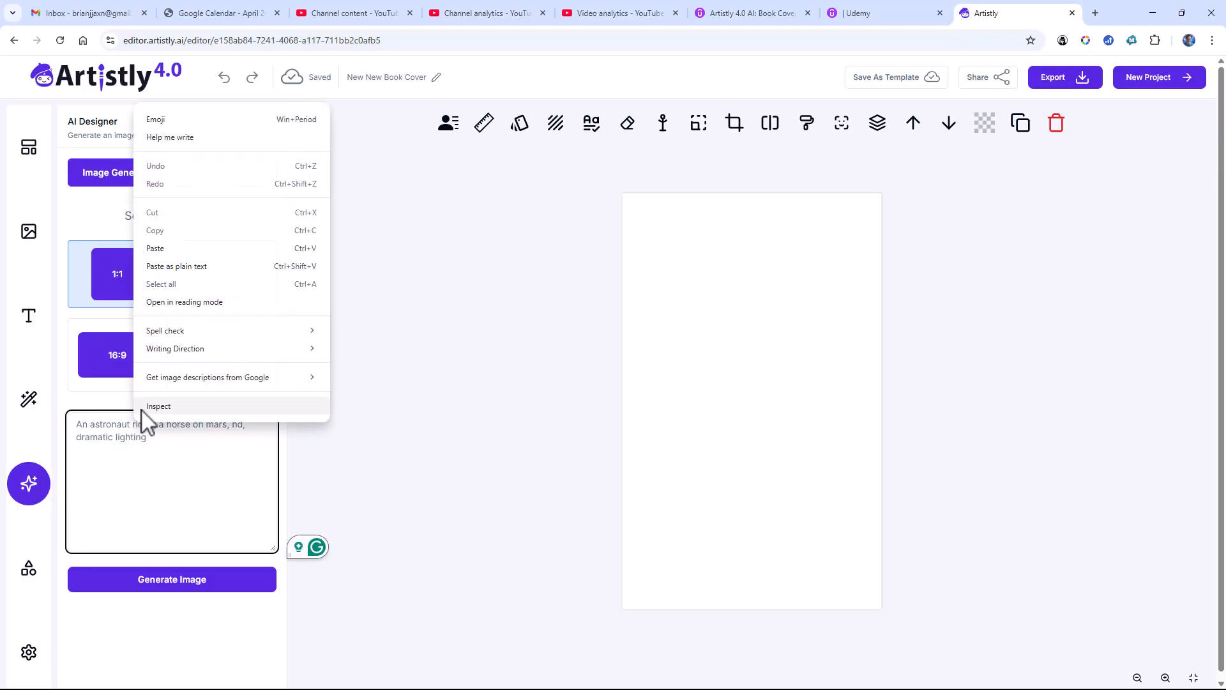
click(171, 250)
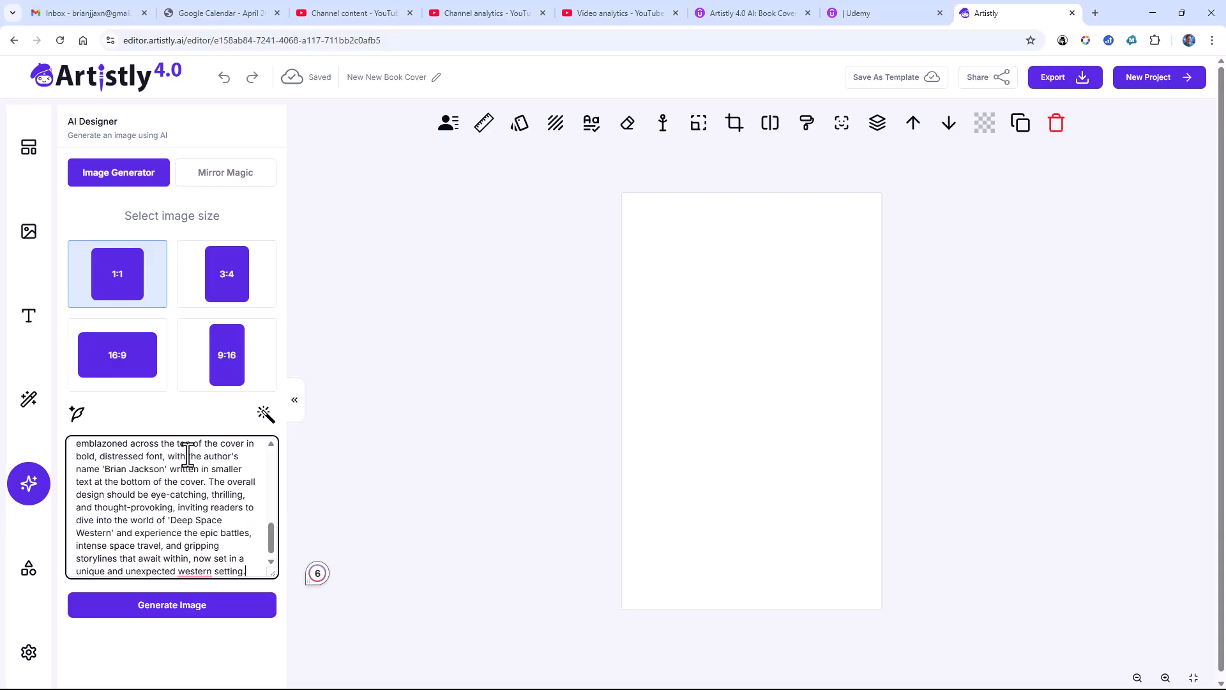
click(194, 611)
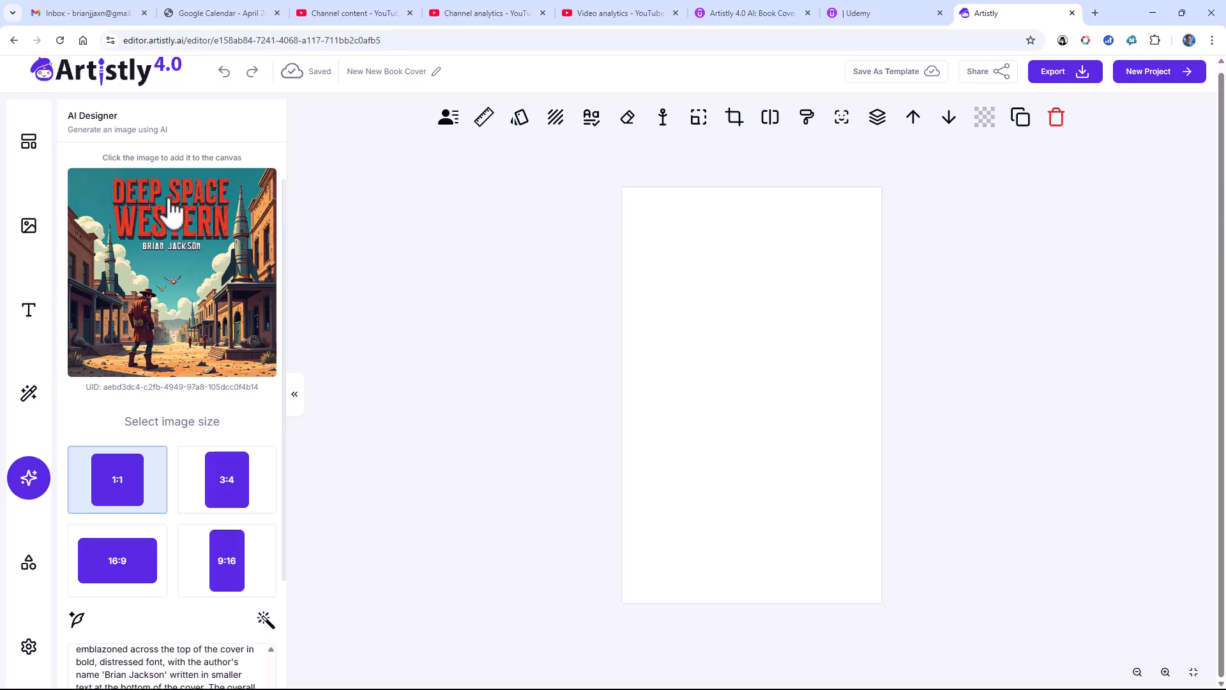
click(171, 321)
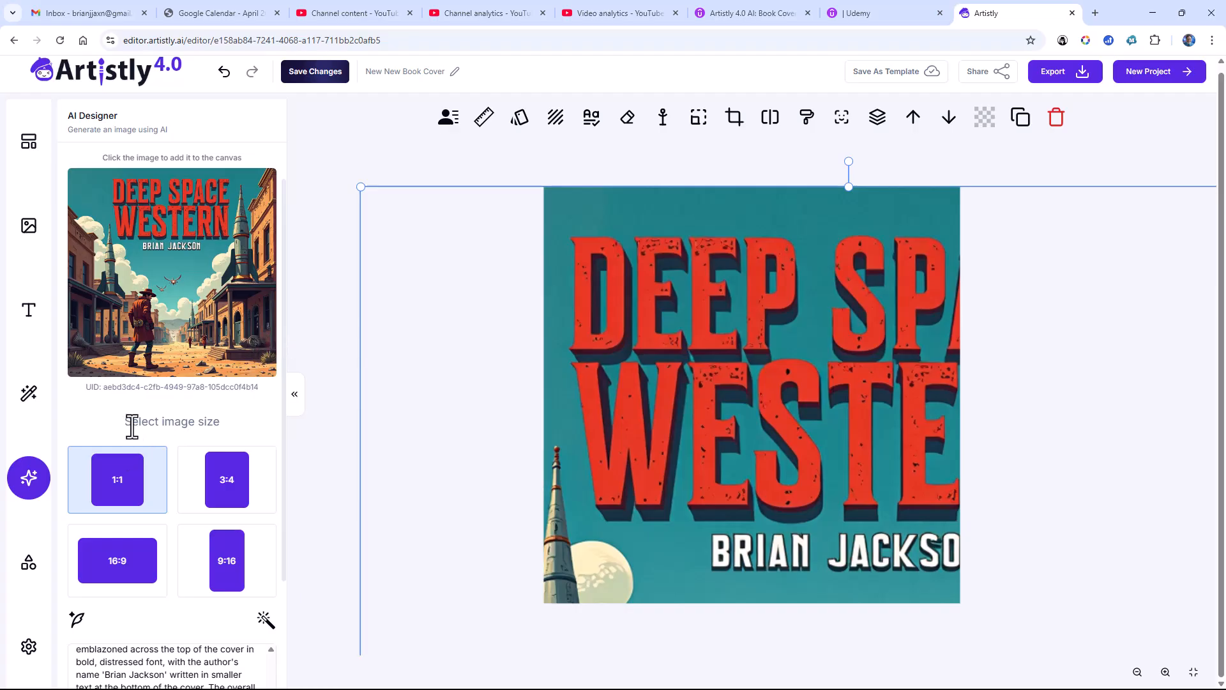
Step: Generate another cover image from the same prompt at the 9:16 image size
scroll(136, 406, down, 2)
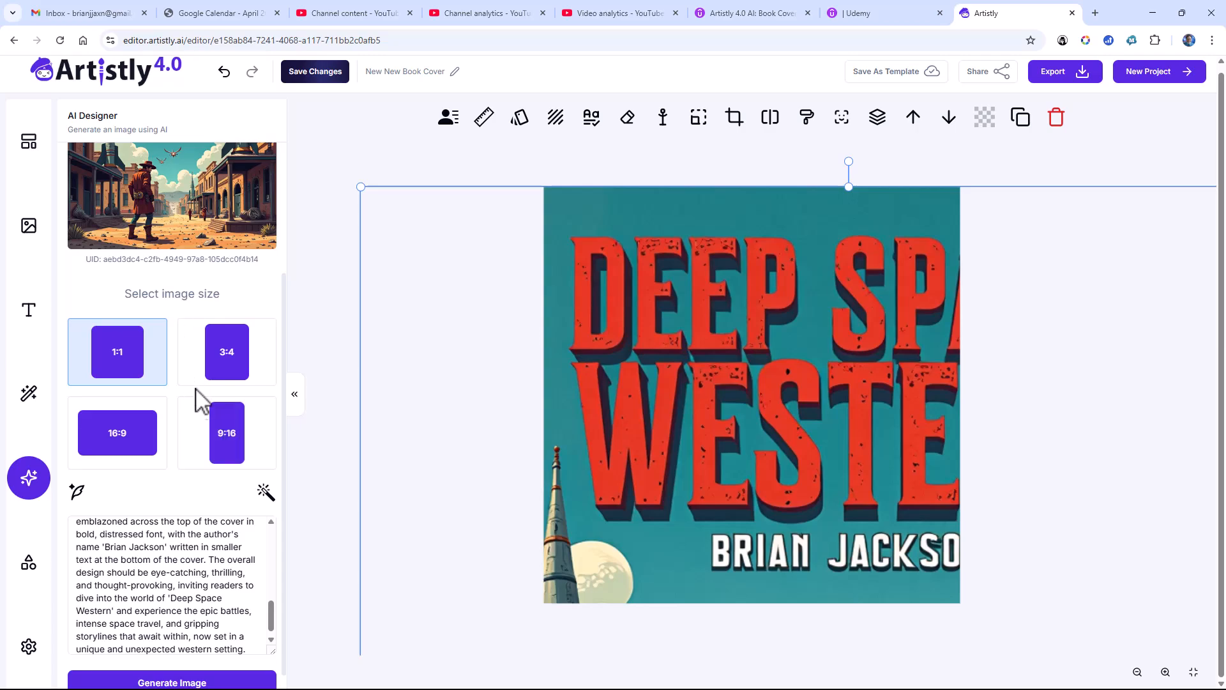
click(227, 434)
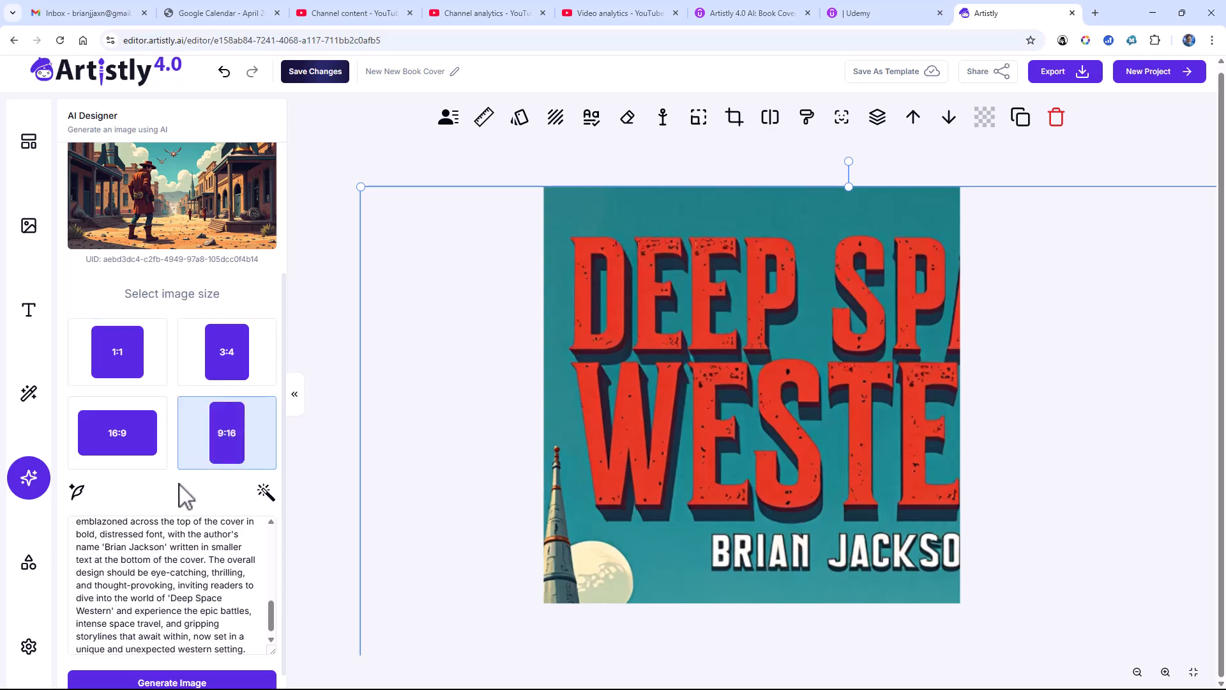
scroll(175, 517, down, 1)
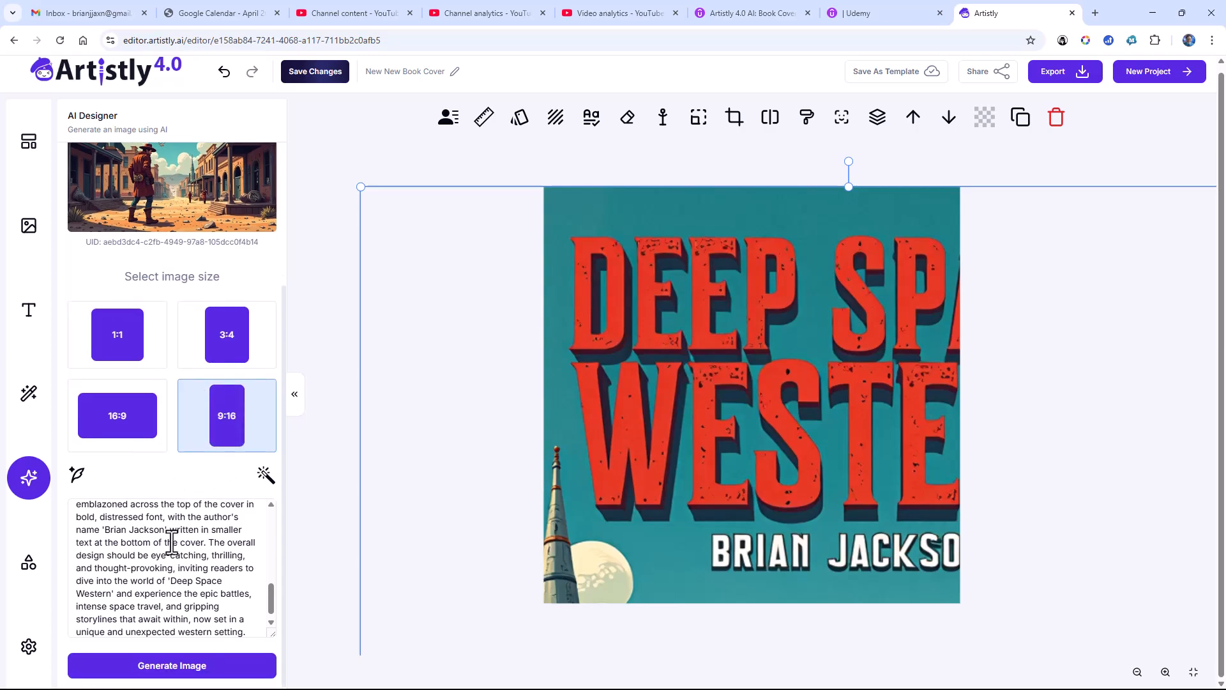
click(172, 667)
scroll(172, 465, up, 1)
scroll(172, 465, up, 1)
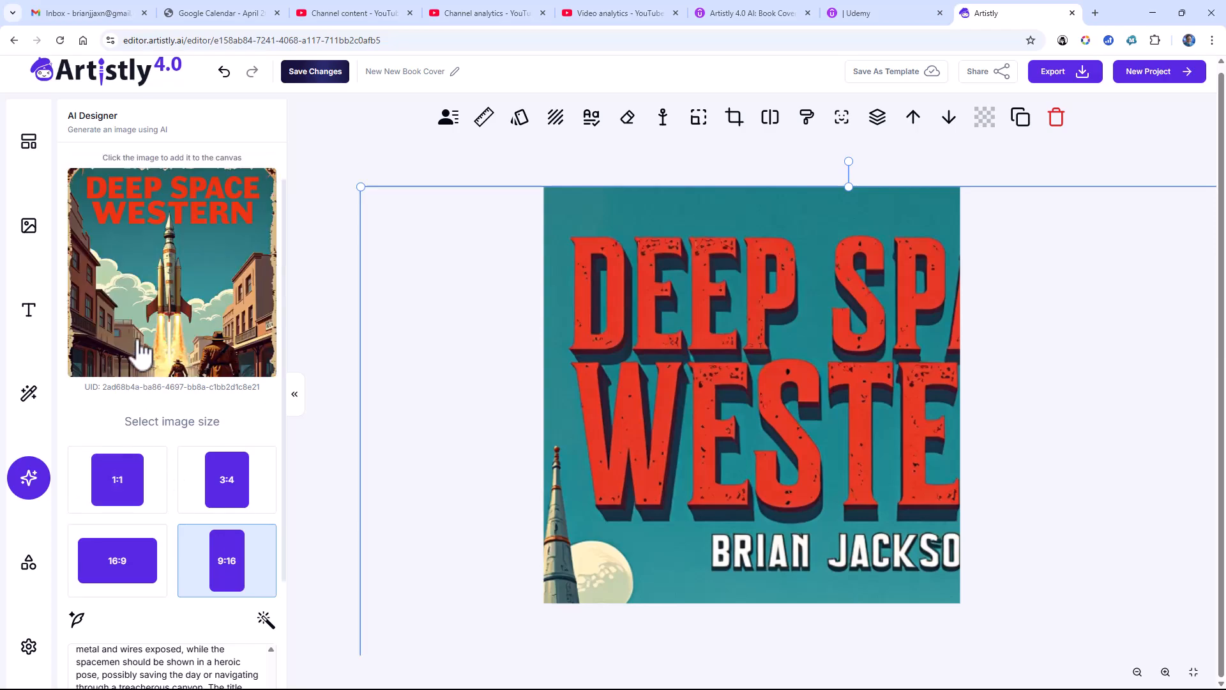
Step: Add the new 9:16 rocket cover to the canvas and save the project changes
click(136, 329)
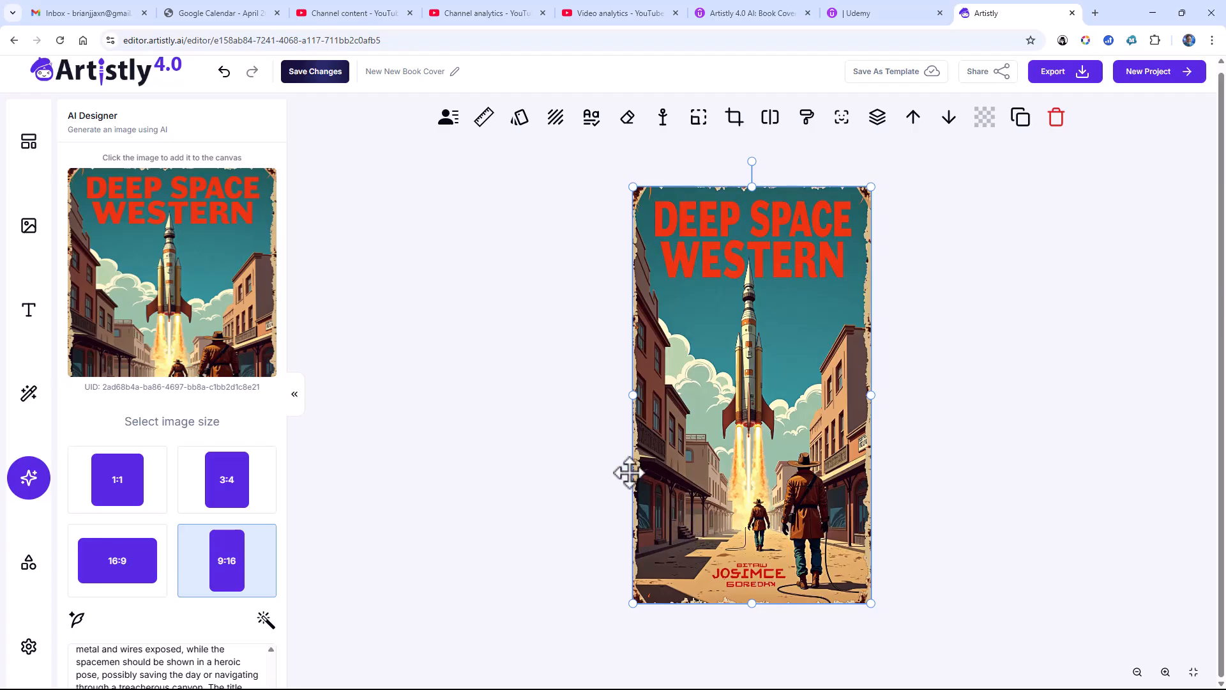
click(317, 74)
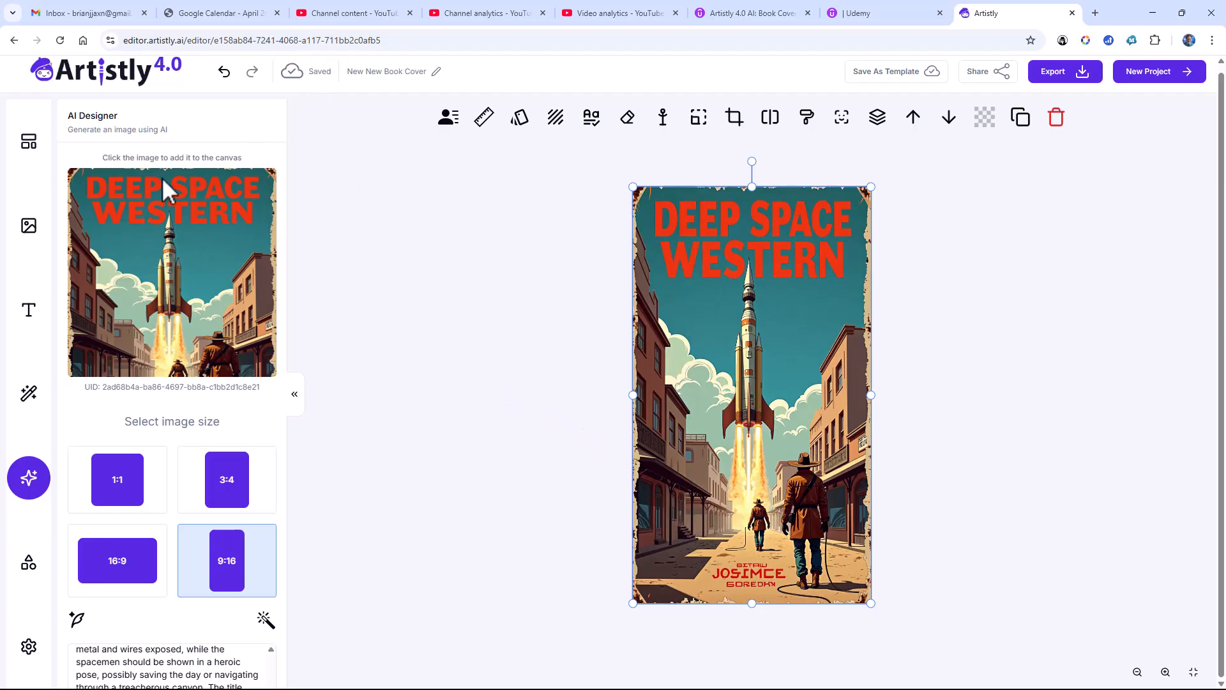
Step: Use the Deep Space Western cover with the large lone cowboy from the media library on the canvas
click(35, 230)
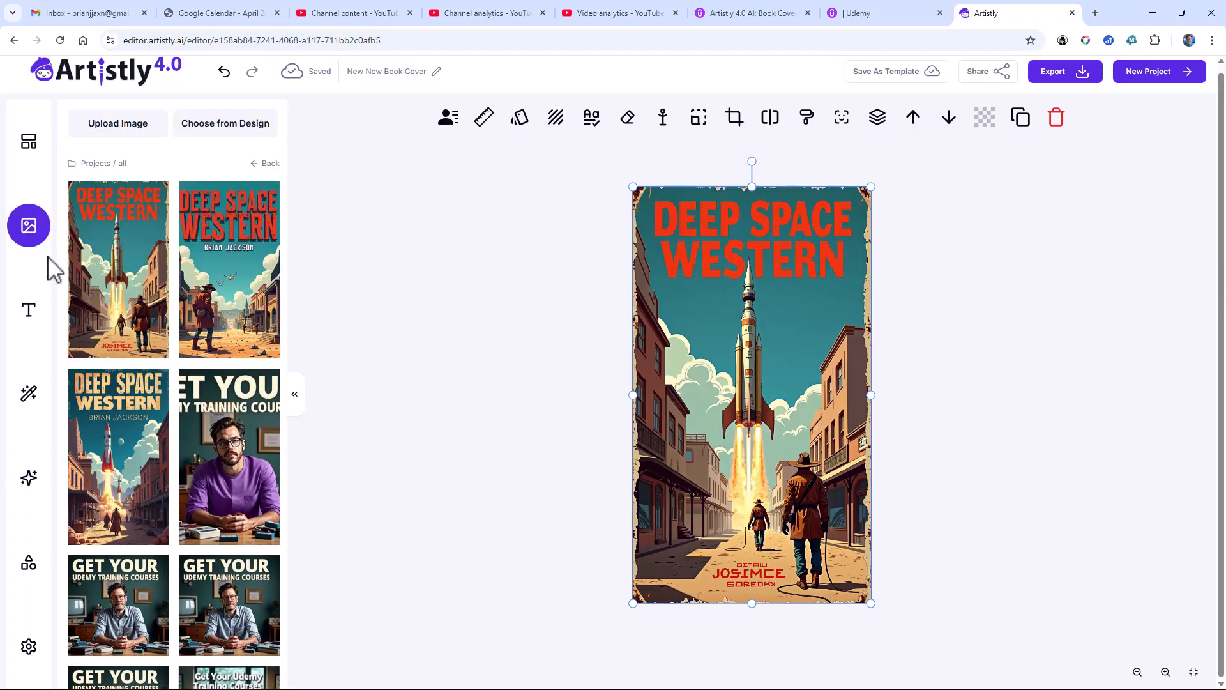
mouse_move(219, 287)
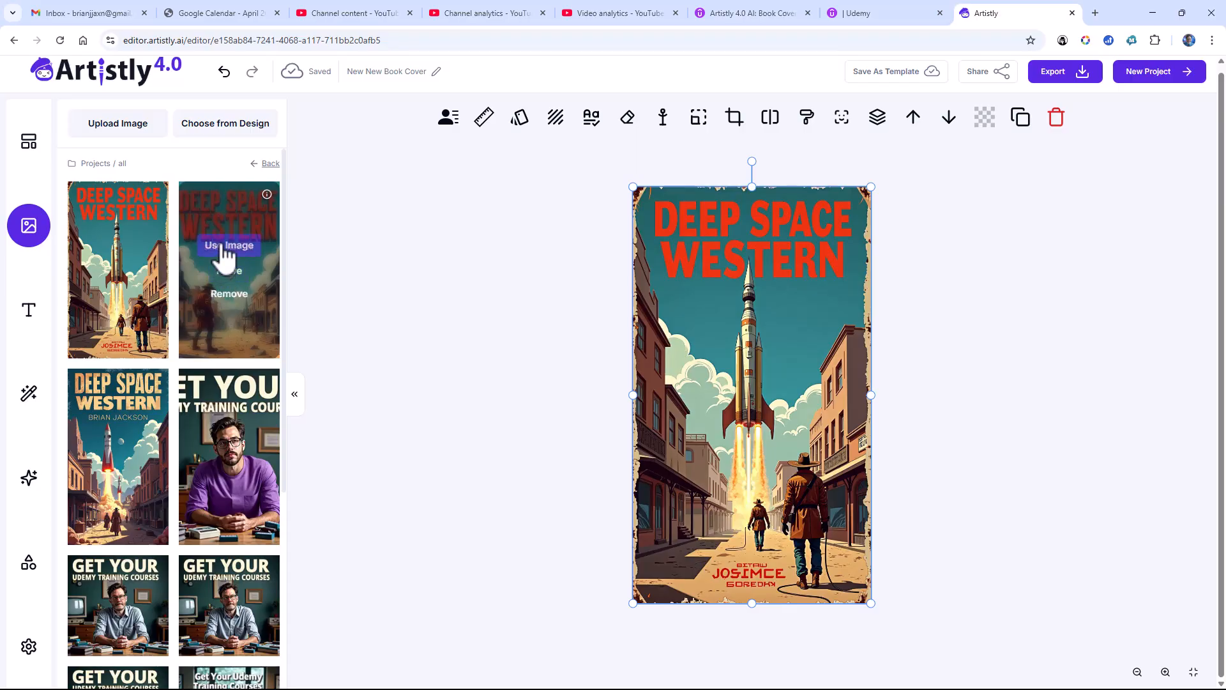
click(225, 249)
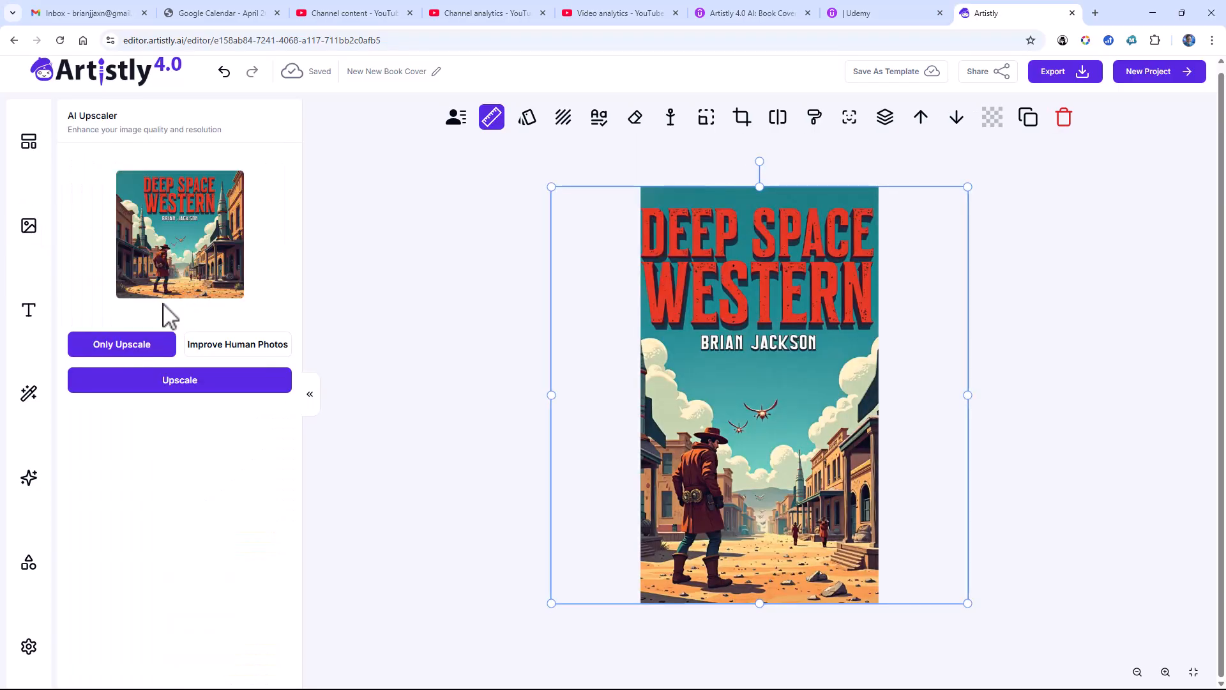
click(29, 477)
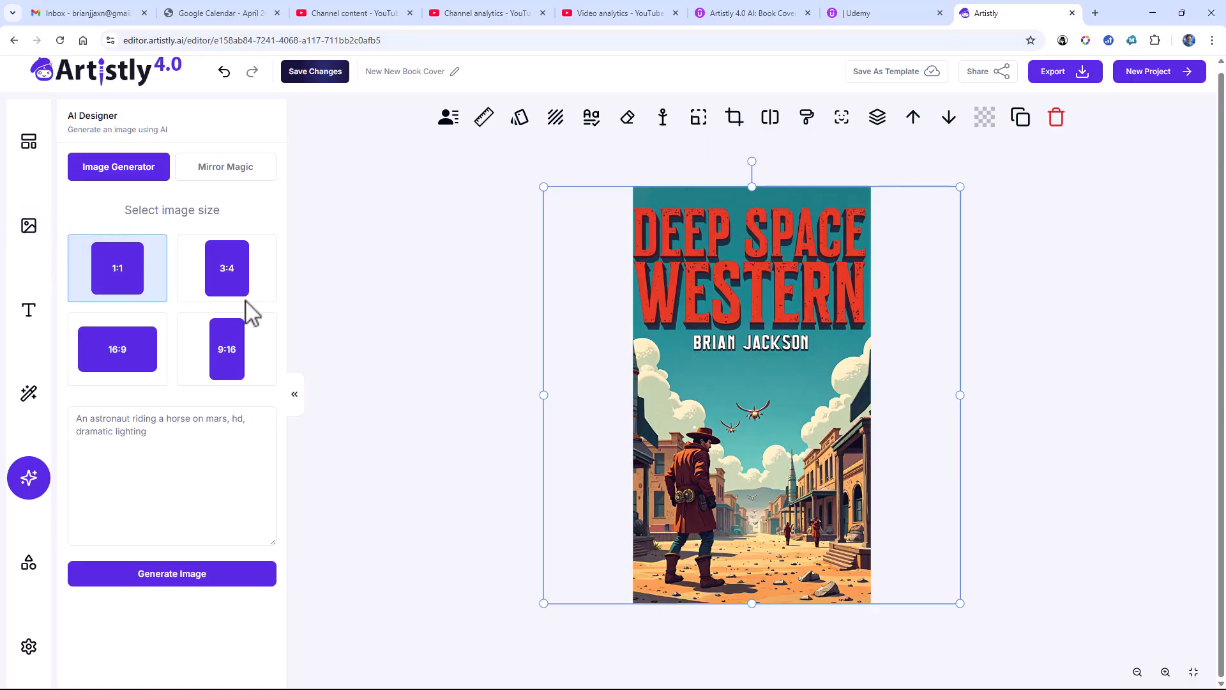
Step: Use the original rocket-launch cover with the cream-coloured title from the media library on the canvas
click(30, 227)
mouse_move(122, 249)
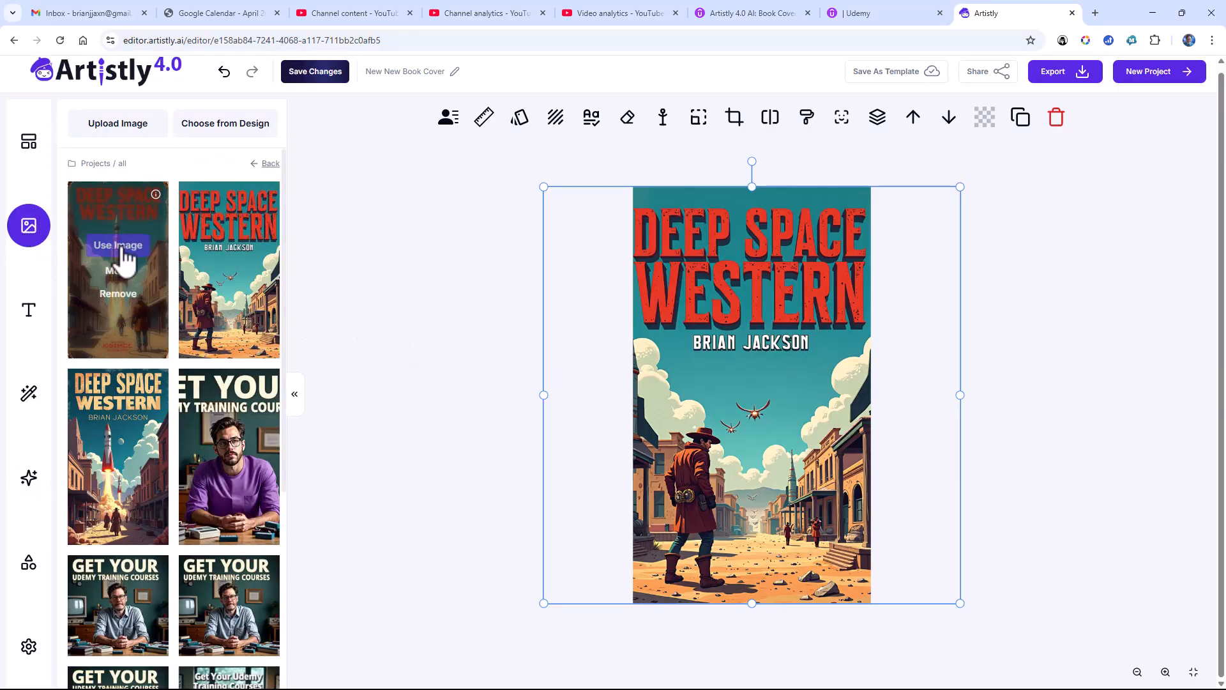
mouse_move(122, 440)
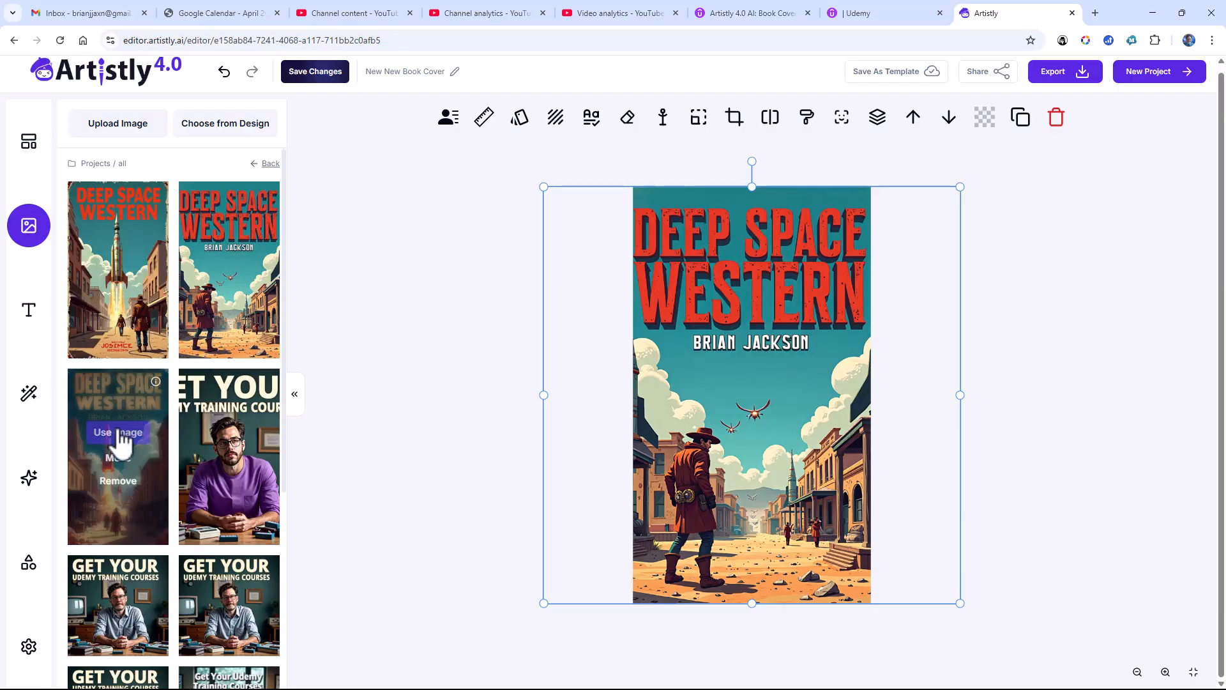
click(121, 433)
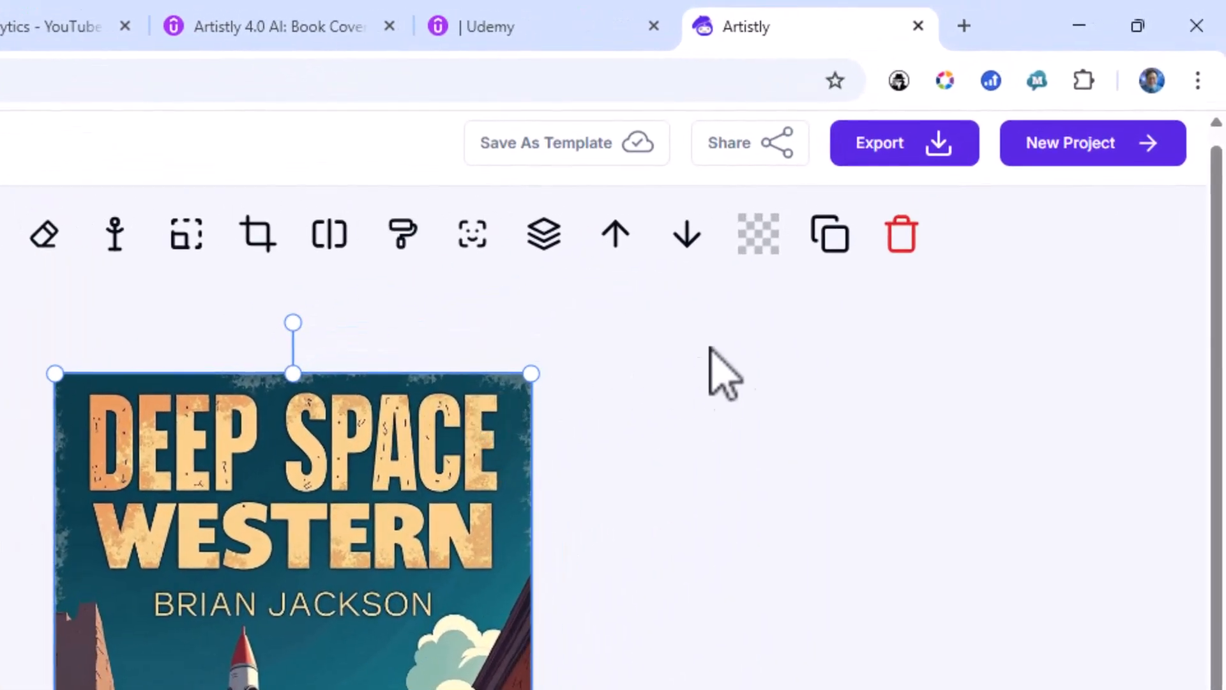
Step: Export the cover as a PNG and save it as "New New Book Cover.png" in the Downloads folder
click(939, 153)
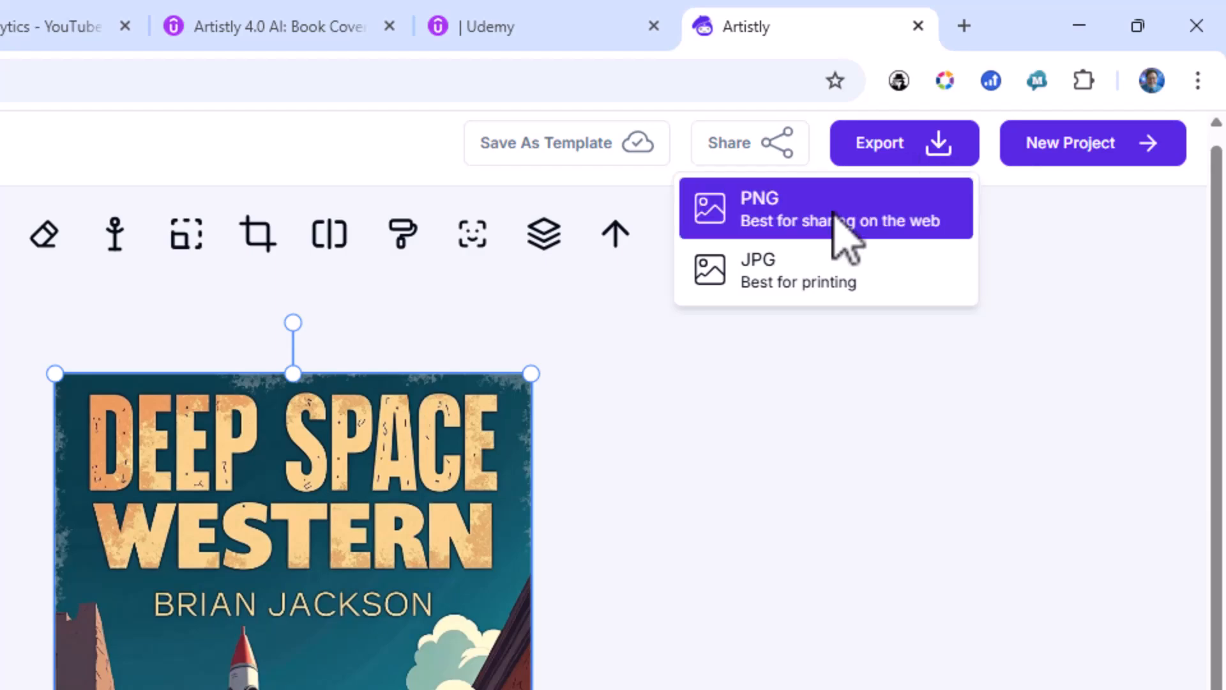
click(847, 240)
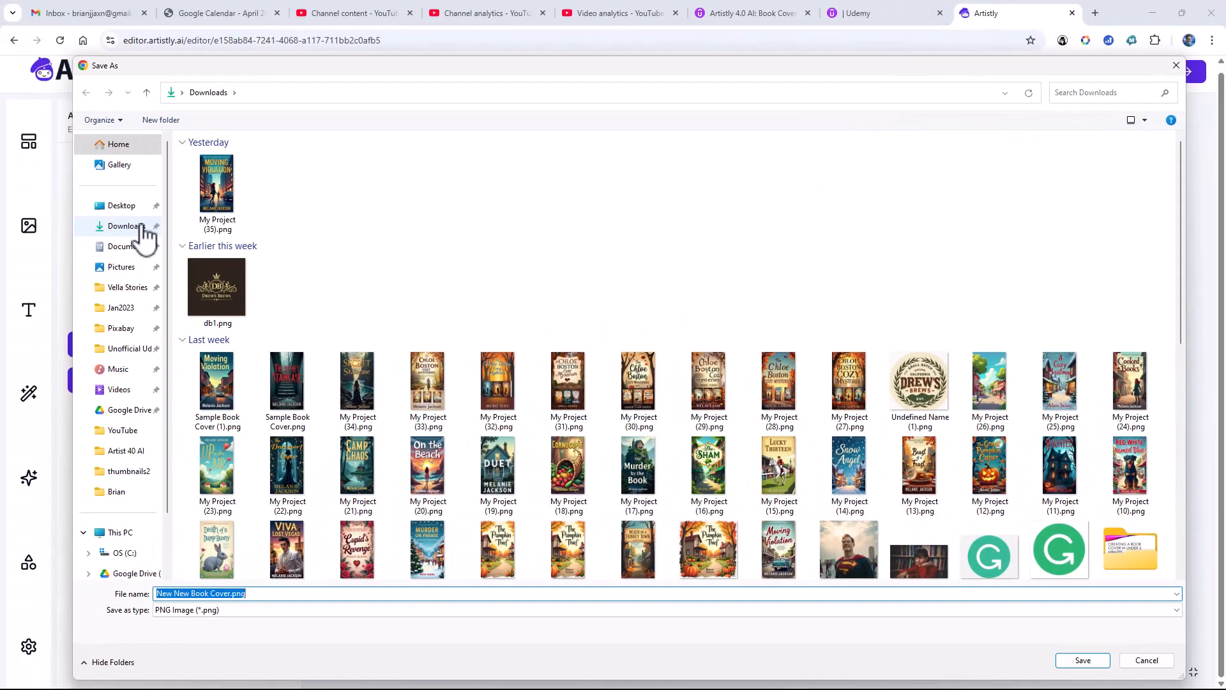
click(141, 226)
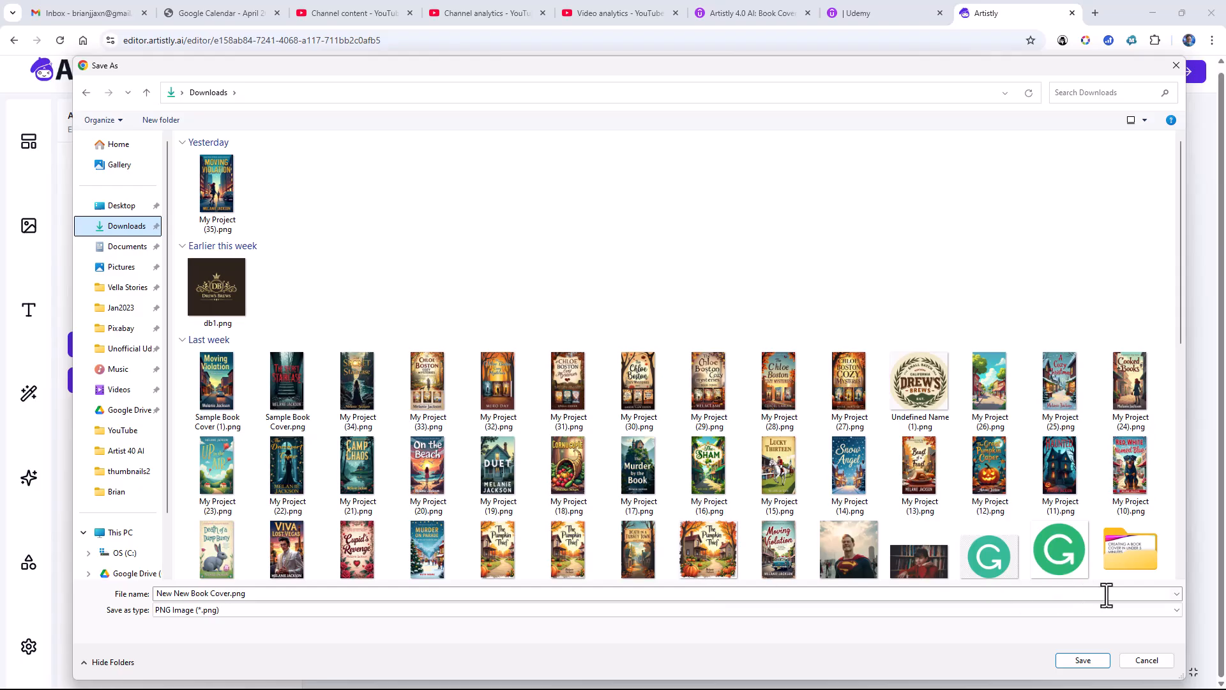
click(1087, 662)
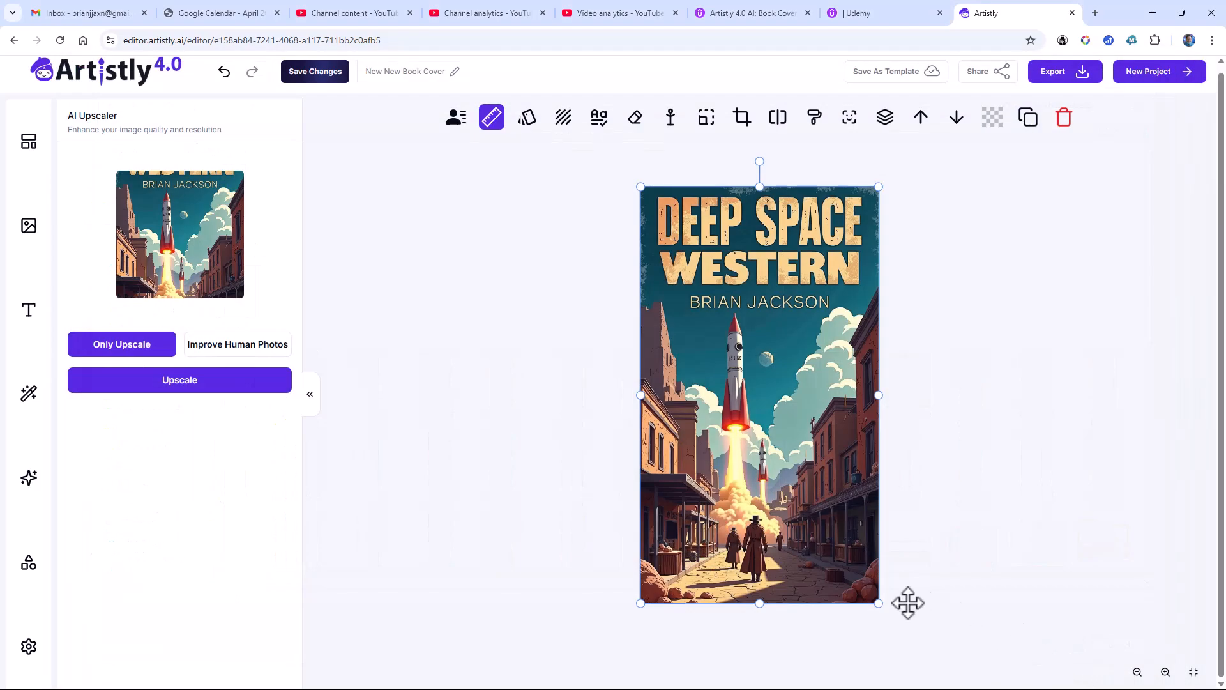